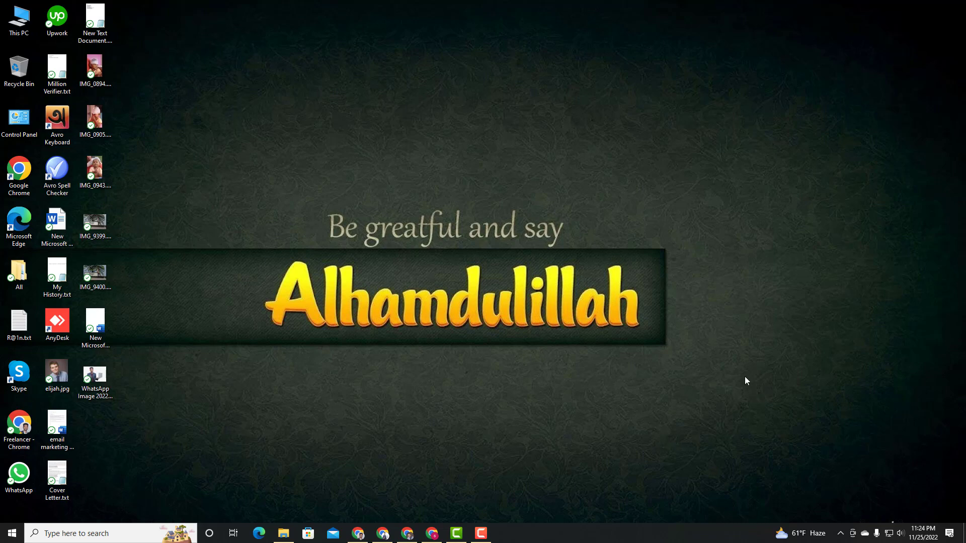
Check the job description's Email Address requirement, then switch to the Untitled leads spreadsheet.
click(431, 533)
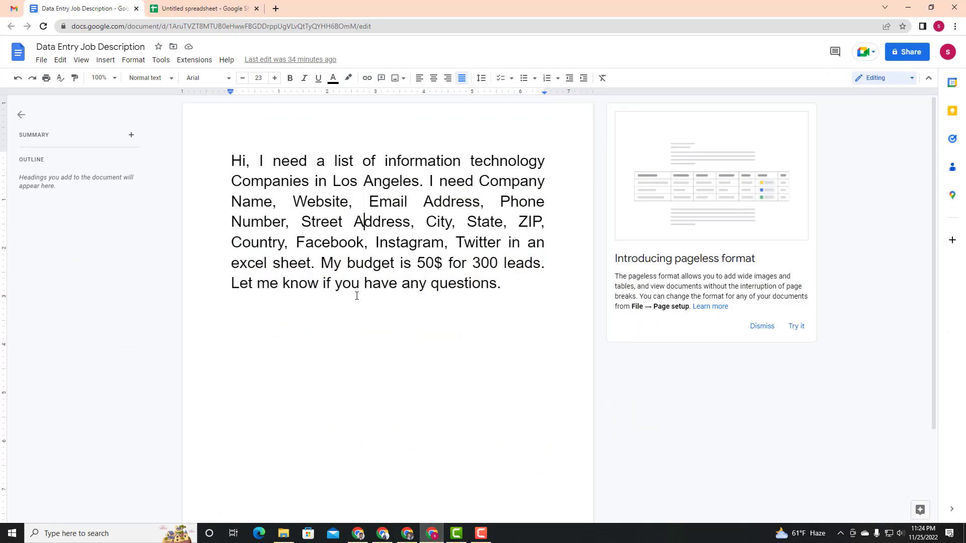
click(509, 287)
drag(369, 201, 480, 201)
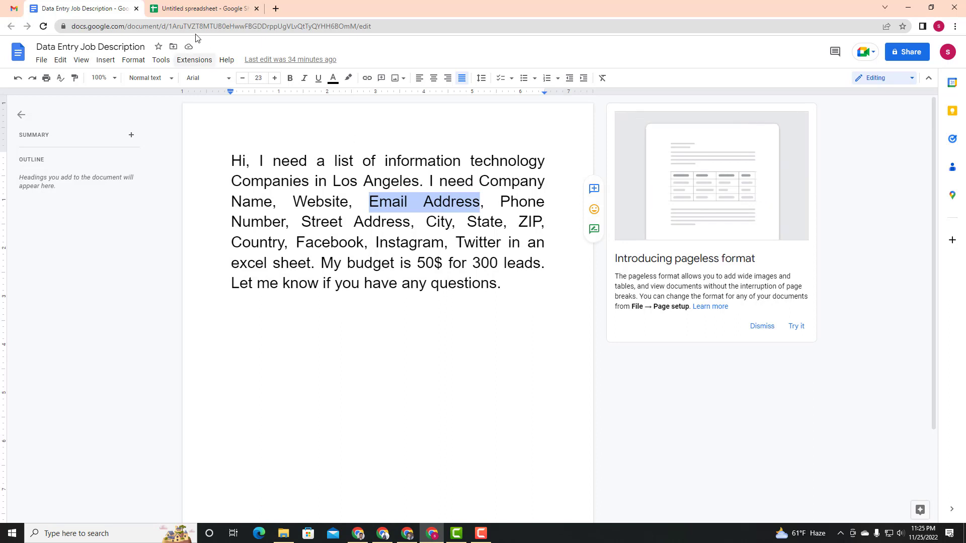
click(190, 8)
Review Tech Guys' row 3, noting its email cell C3 is empty.
click(238, 149)
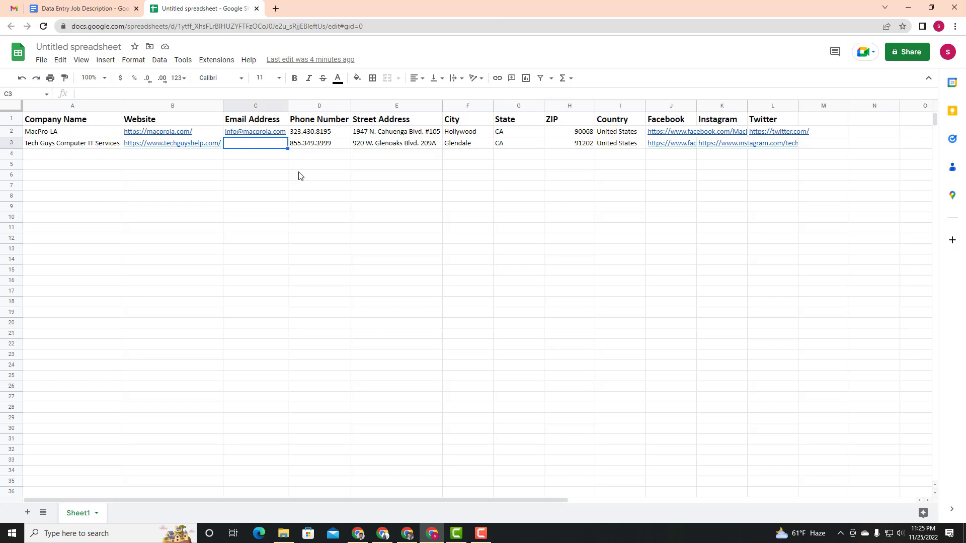
click(79, 147)
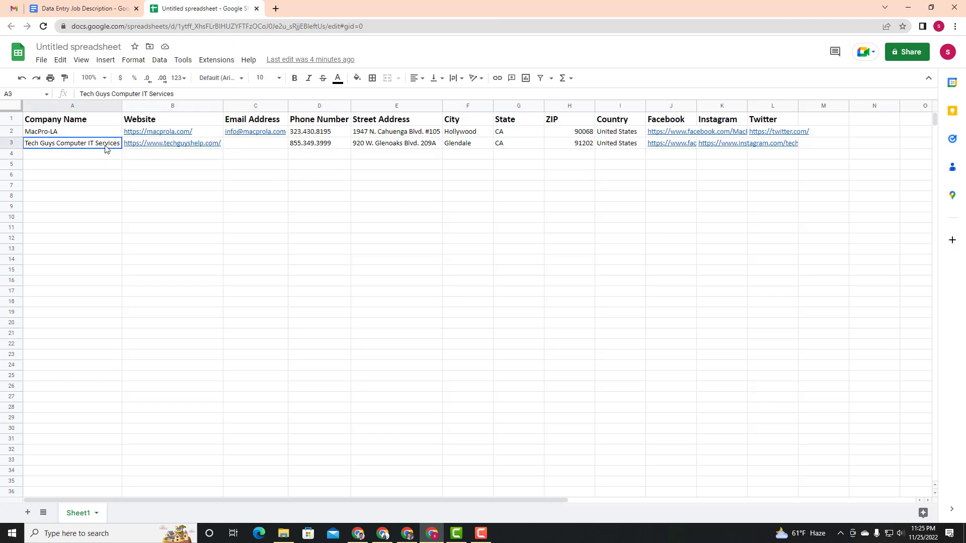
click(253, 147)
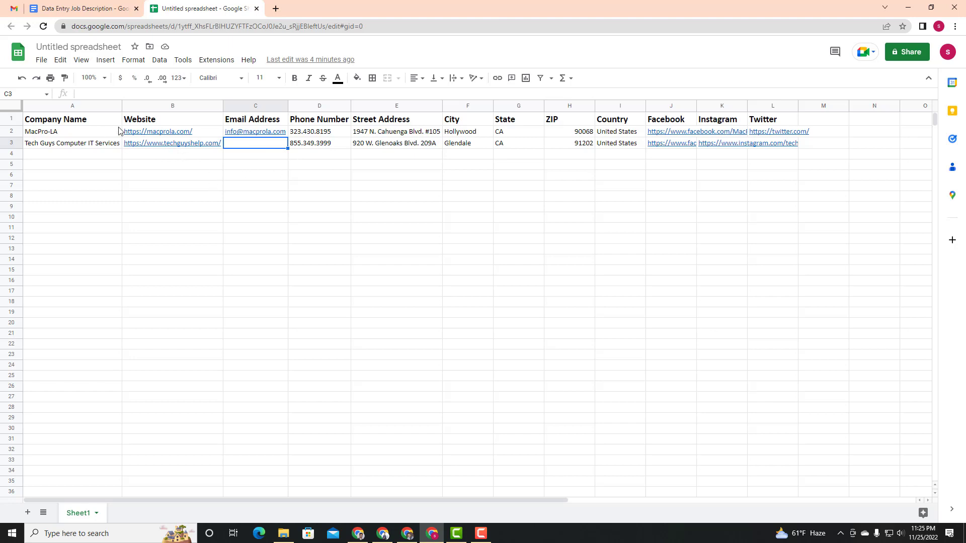
Copy the Tech Guys website from B3 and load it in a new tab.
click(172, 146)
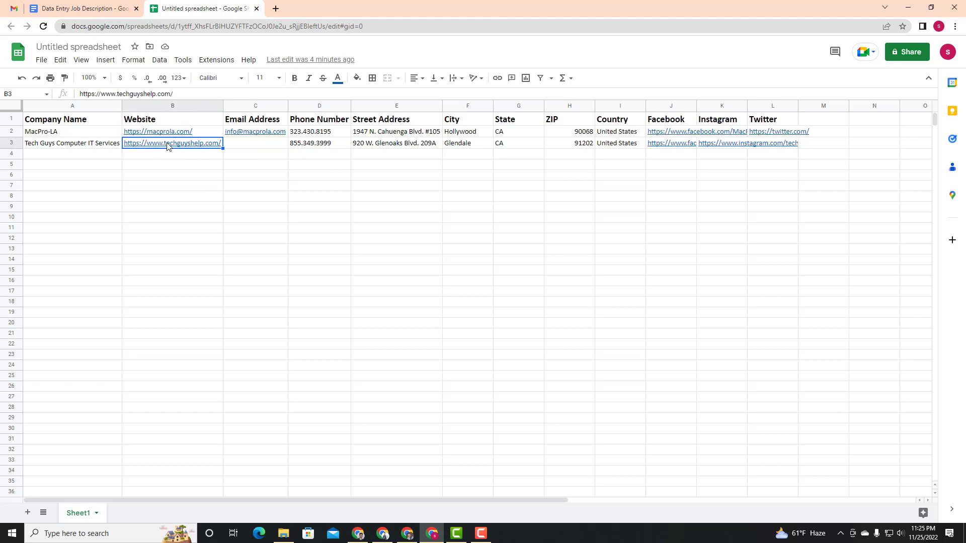
key(ctrl+c)
click(275, 9)
key(ctrl+v)
key(Return)
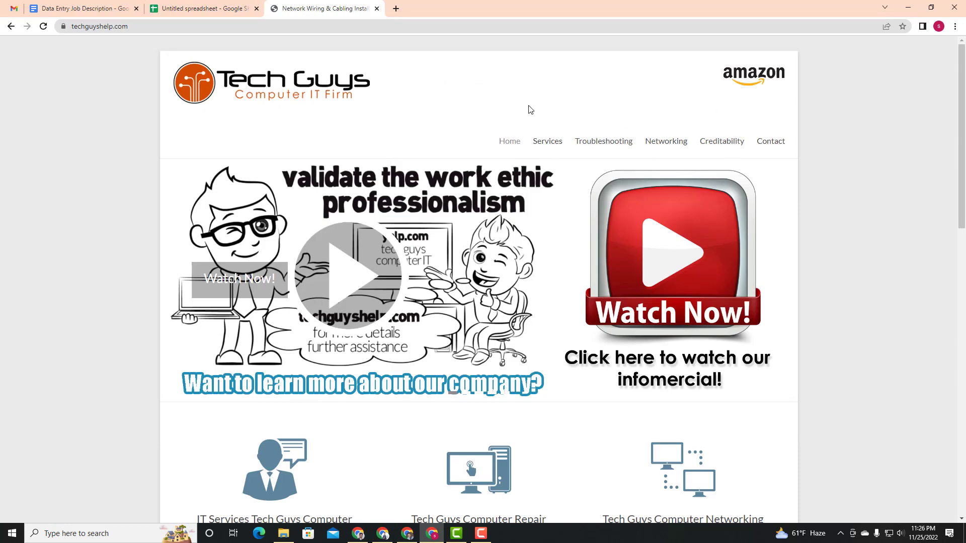
Browse the Tech Guys homepage and go to its Contact page.
scroll(290, 301, down, 15)
scroll(290, 324, down, 2)
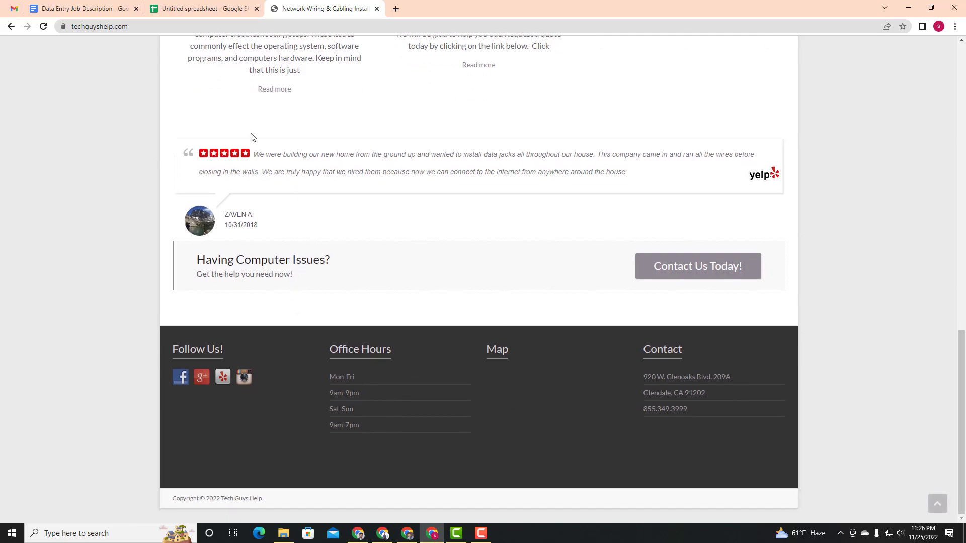
scroll(506, 194, up, 11)
scroll(505, 194, up, 3)
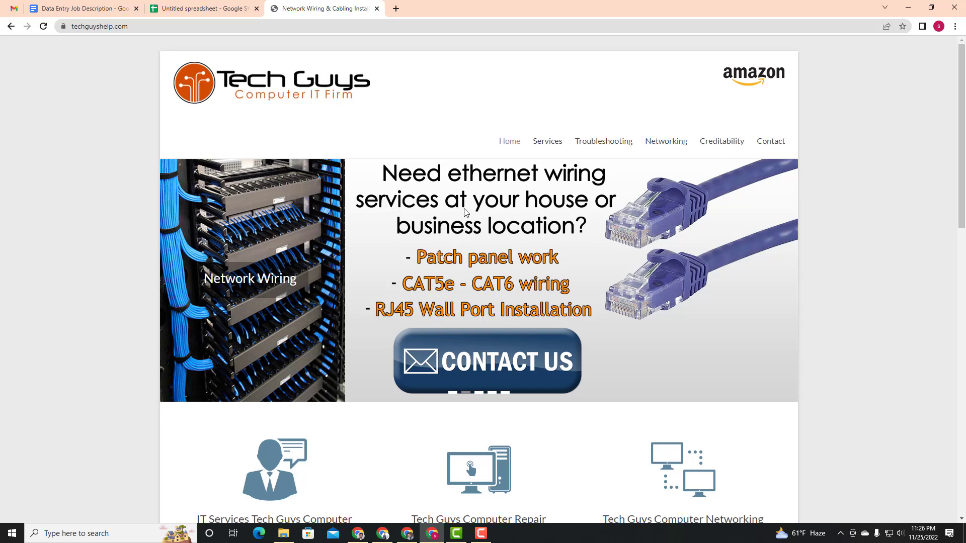
click(768, 152)
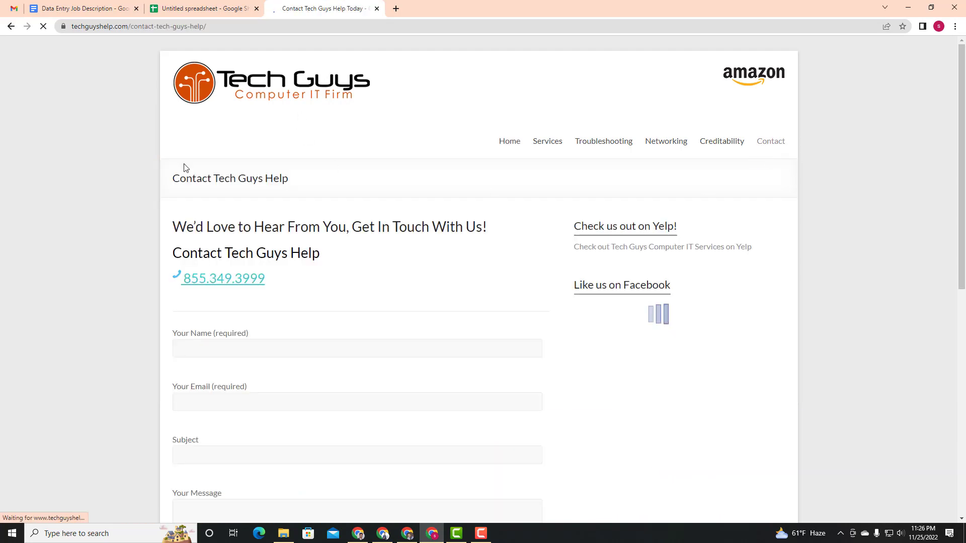
Scroll the contact page to its footer and open the company's Facebook page.
scroll(377, 239, down, 1)
drag(337, 233, 168, 220)
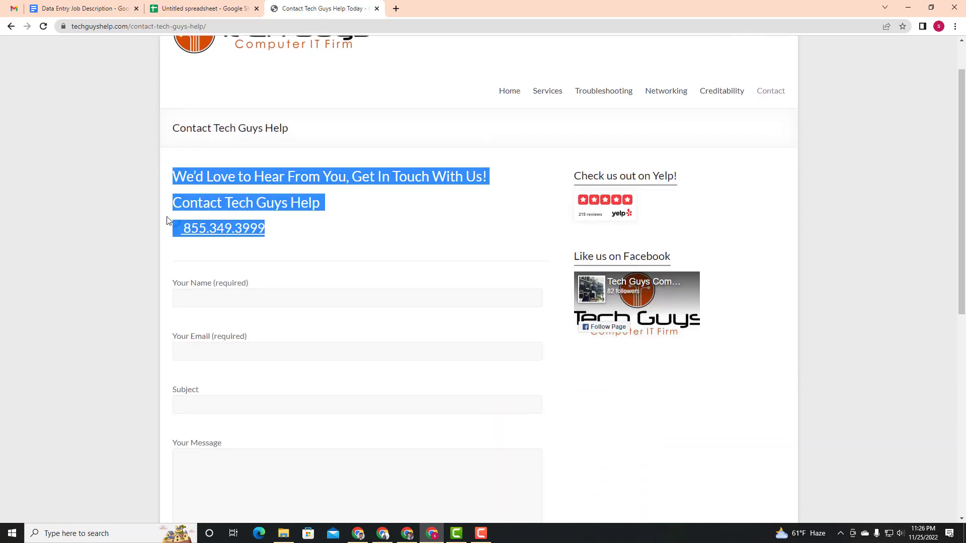
click(134, 239)
scroll(526, 238, down, 3)
scroll(526, 238, down, 5)
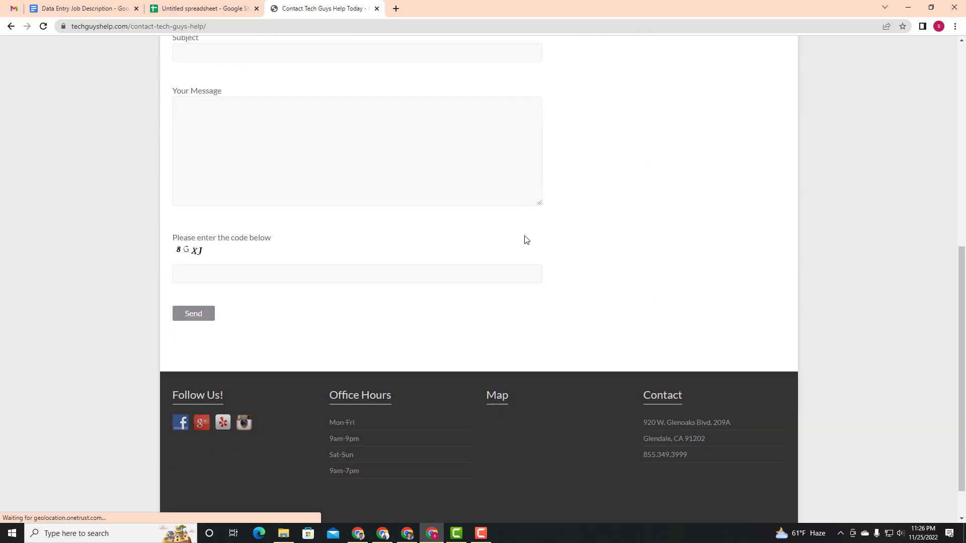
scroll(524, 239, up, 9)
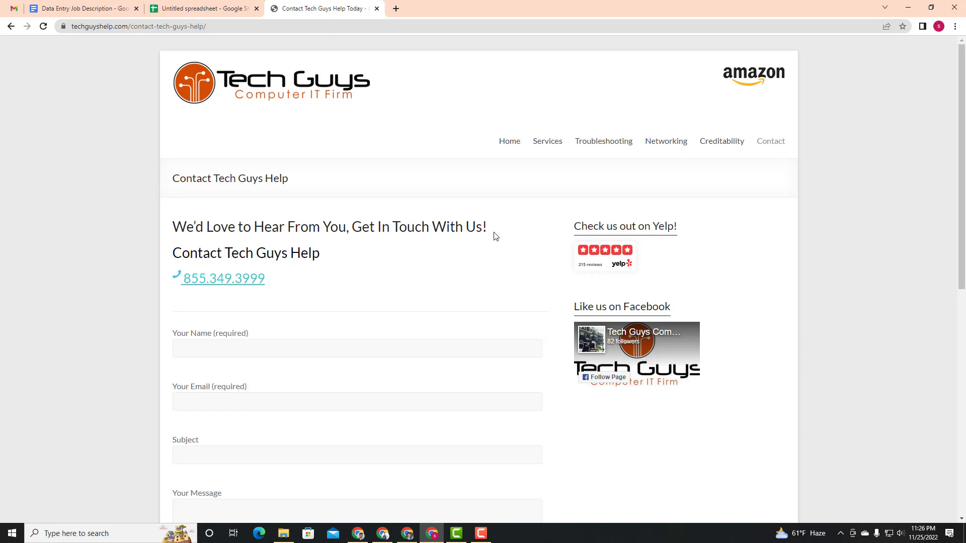
scroll(435, 252, down, 8)
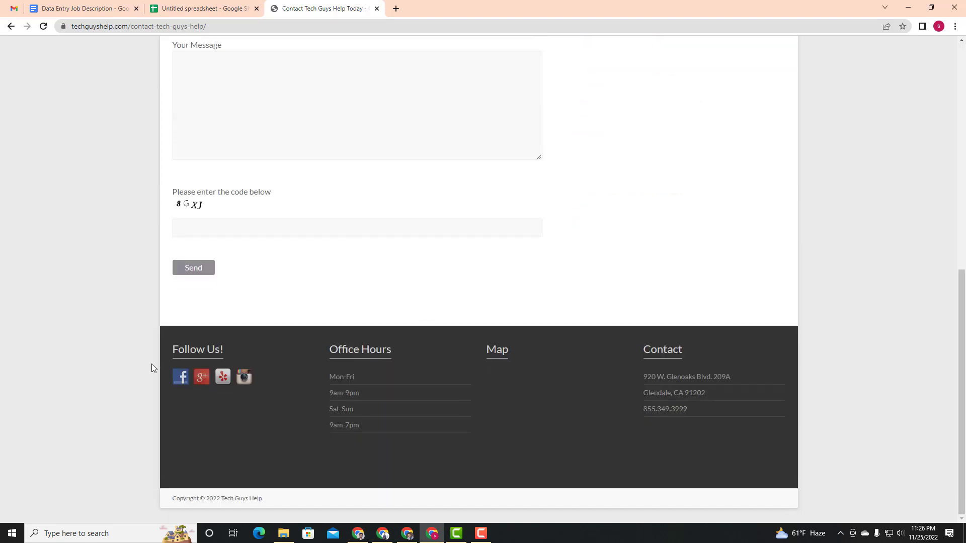
click(179, 377)
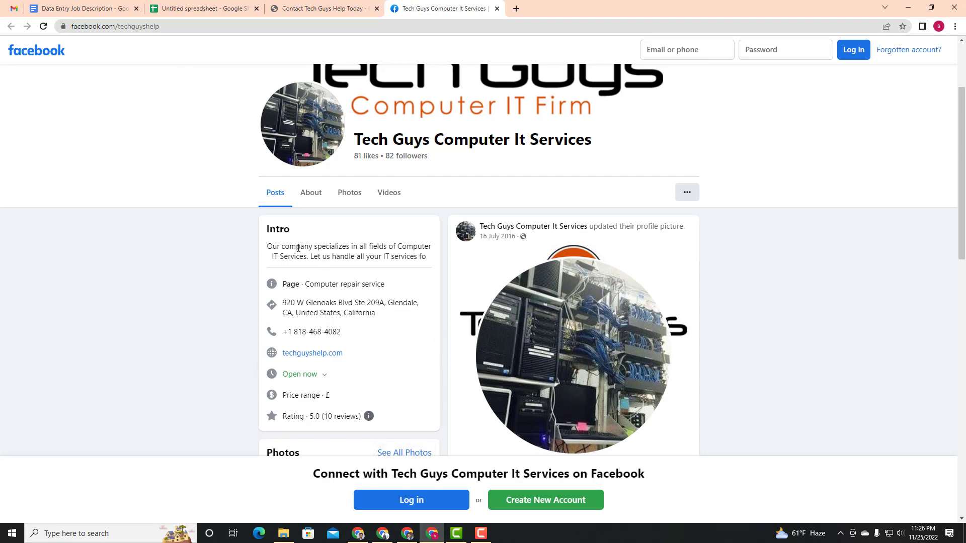
Review the address and phone details in the Facebook page's About section.
click(316, 200)
scroll(518, 258, down, 5)
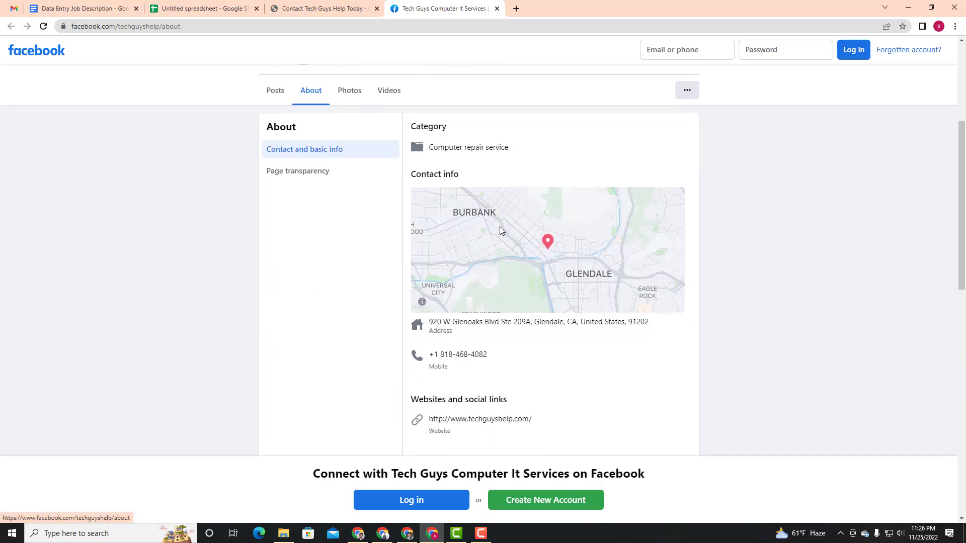
scroll(487, 293, up, 1)
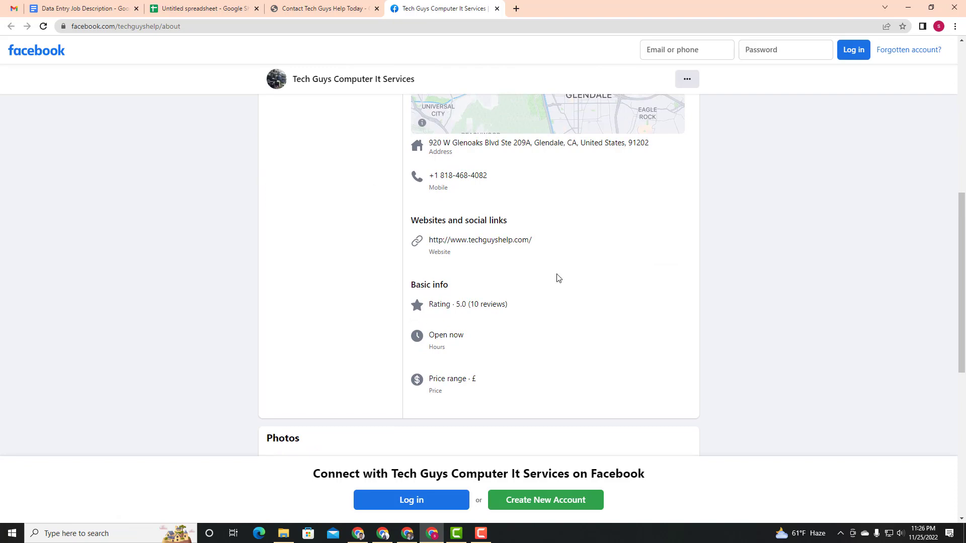
drag(509, 179, 429, 141)
Return to the Tech Guys contact page showing phone 855.349.3999.
click(322, 8)
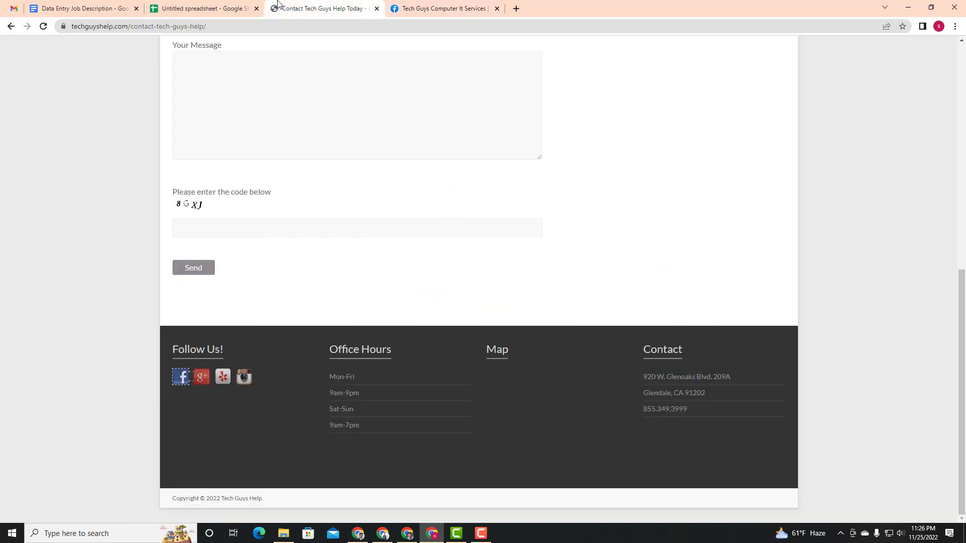
scroll(300, 245, up, 7)
scroll(299, 245, up, 2)
click(437, 9)
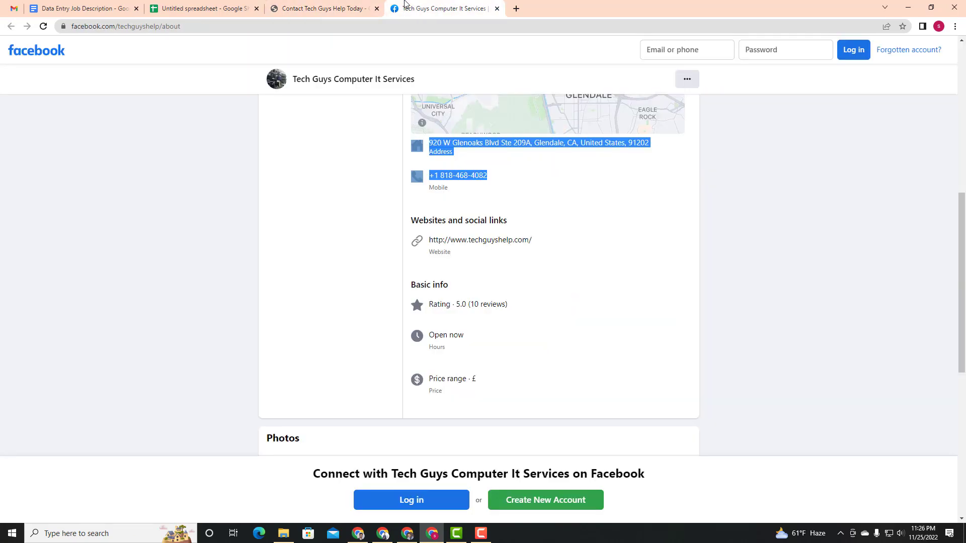
click(344, 10)
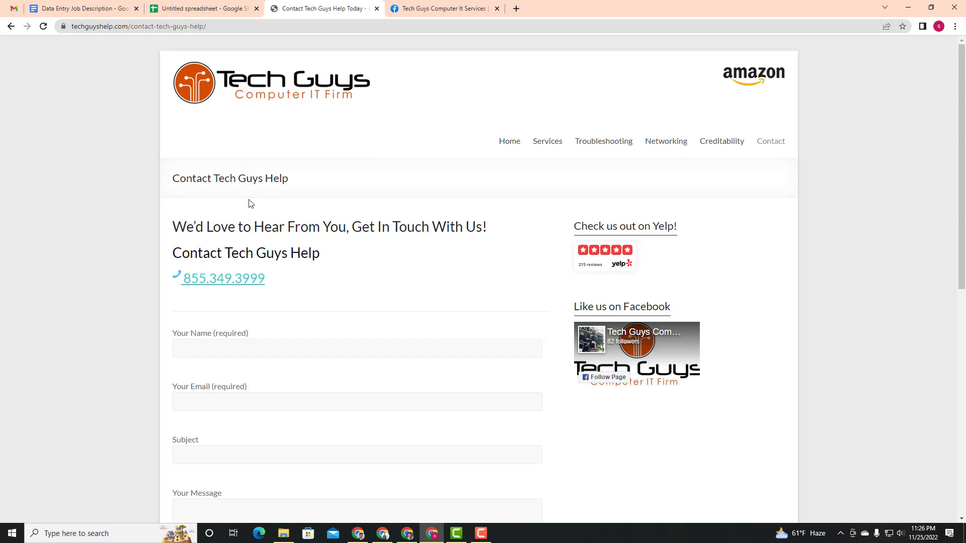
Open a new tab with skymem.info entered in the address bar.
click(515, 9)
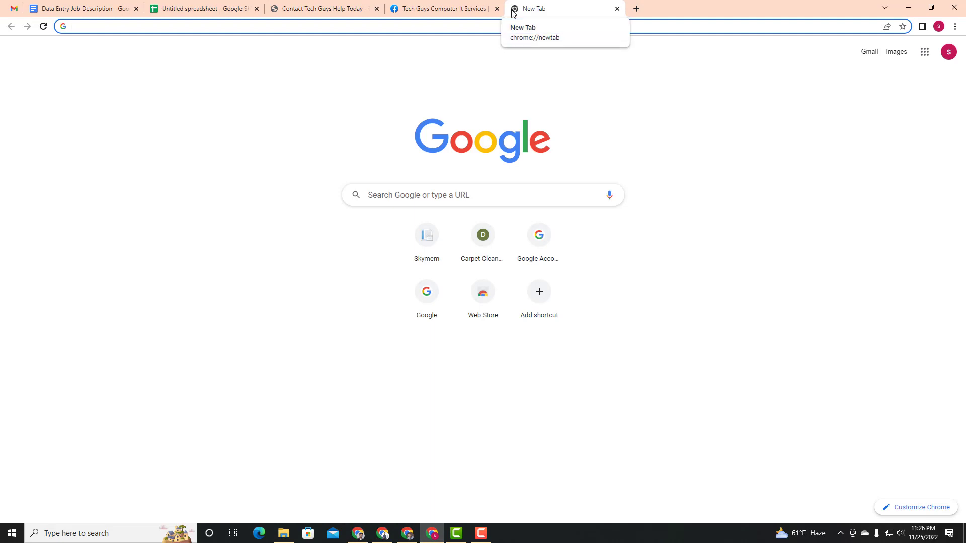
text(skym)
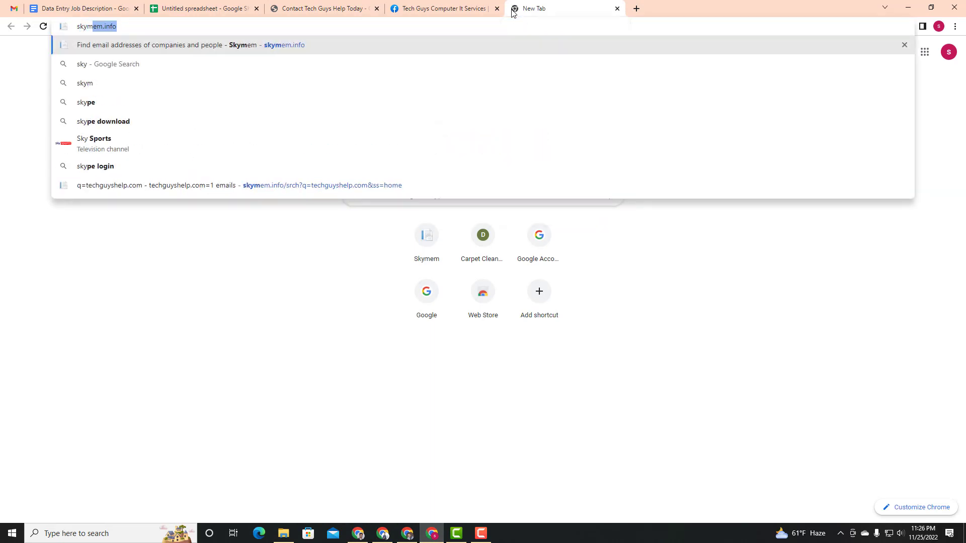
text(em.info)
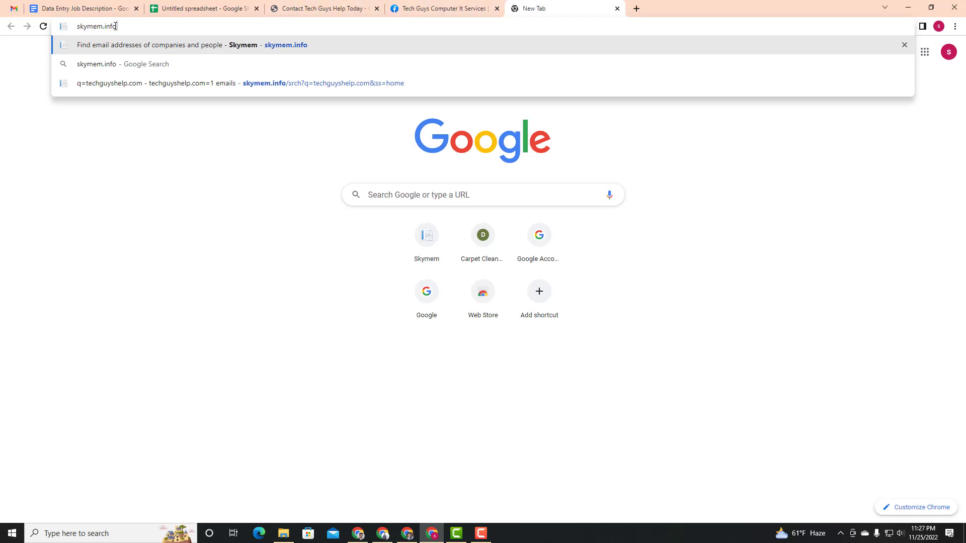
drag(116, 27, 64, 28)
click(137, 24)
Load skymem.info and read its email-finder page heading.
key(Return)
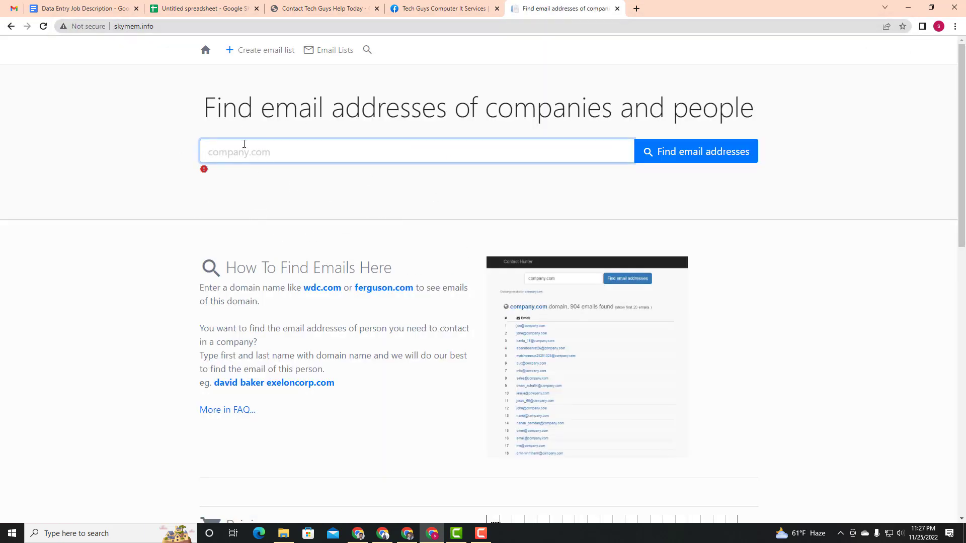
drag(204, 118, 473, 117)
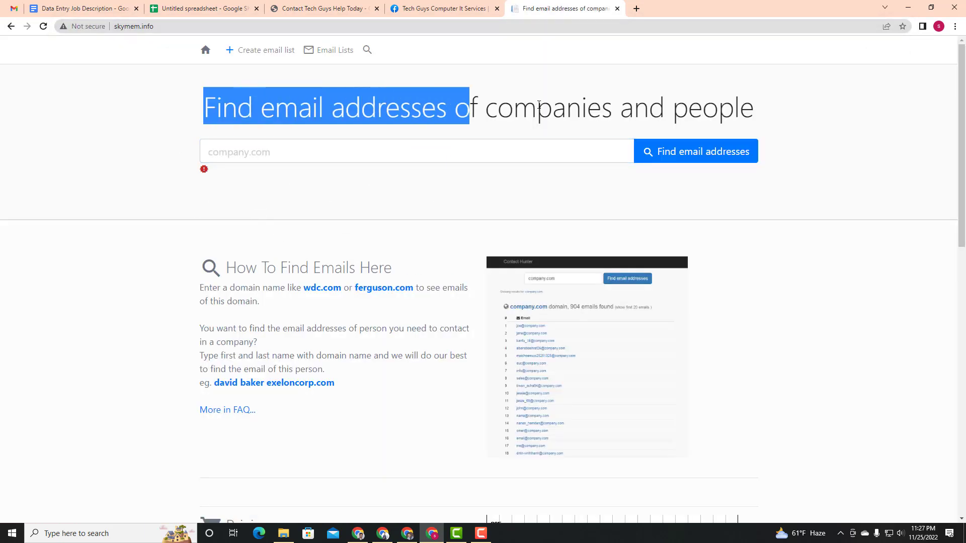
drag(761, 112, 470, 113)
click(358, 93)
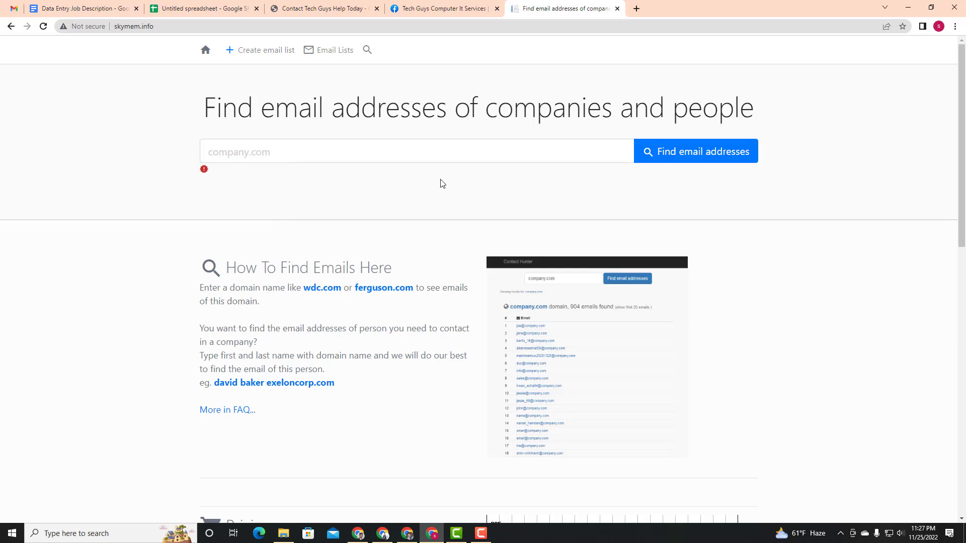
Focus Skymem's domain search field, then return to the Tech Guys contact page's address bar.
click(316, 153)
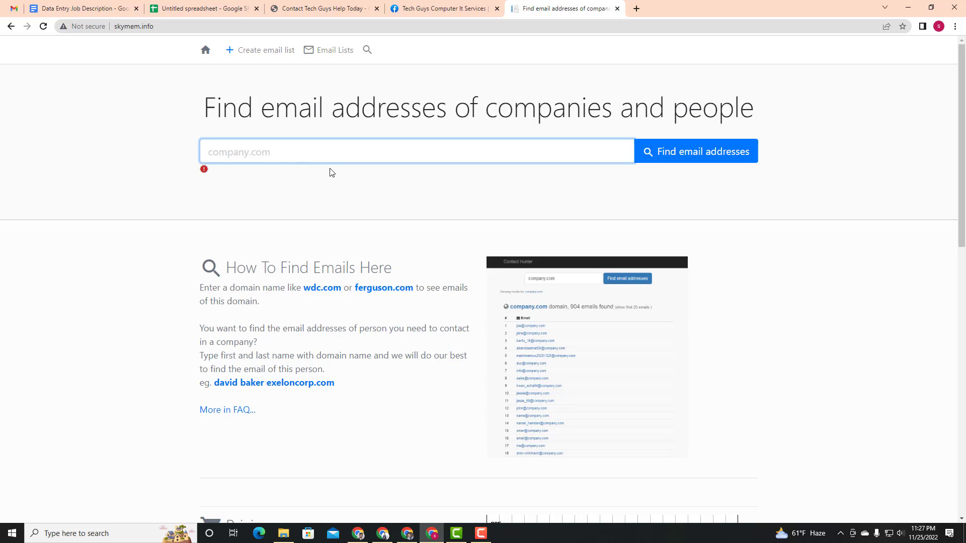
click(483, 536)
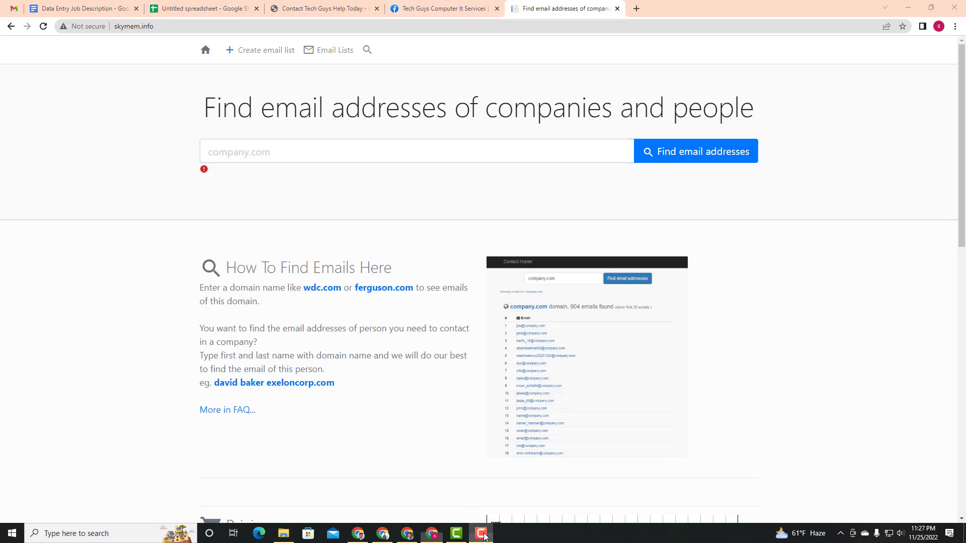
click(149, 167)
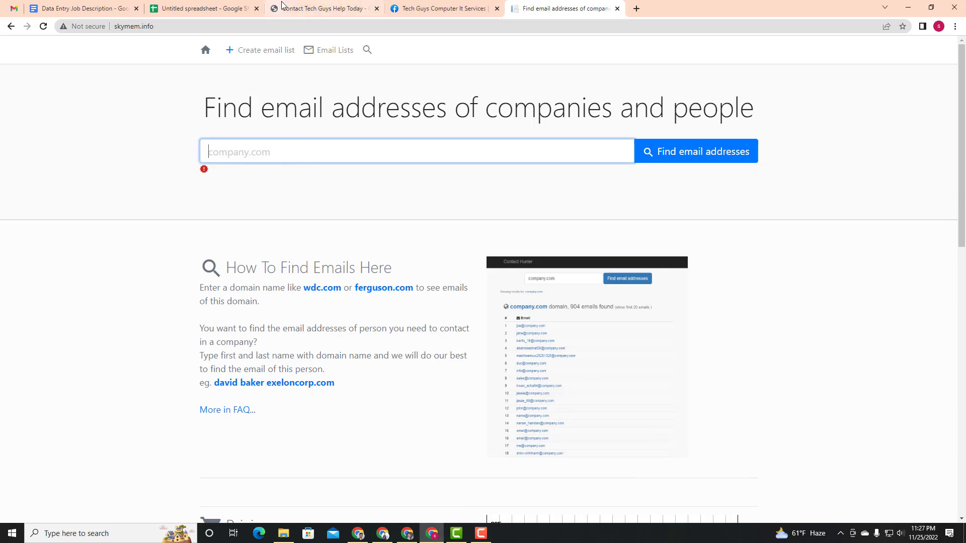
click(282, 5)
click(208, 26)
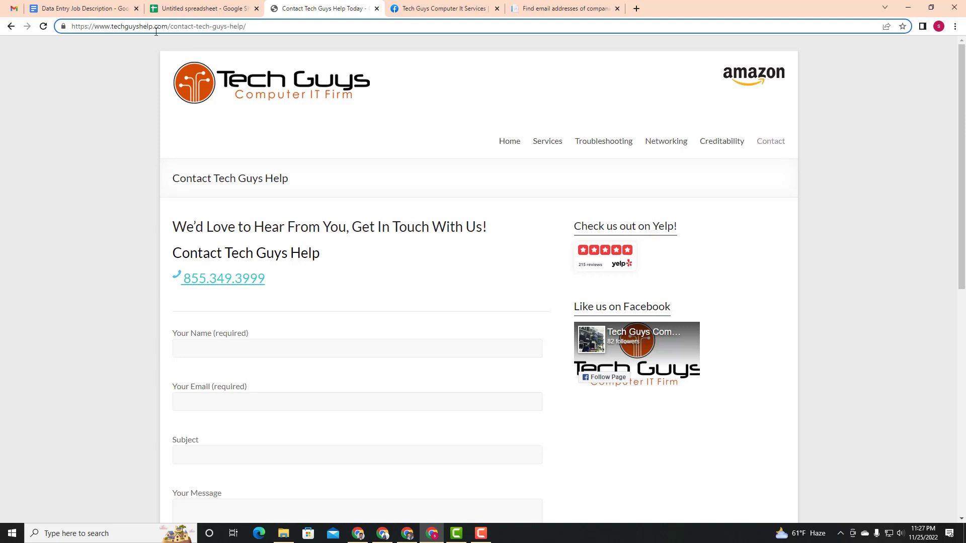
Copy techguyshelp.com from the contact page's web address and return to the Skymem tab.
drag(261, 26, 1, 15)
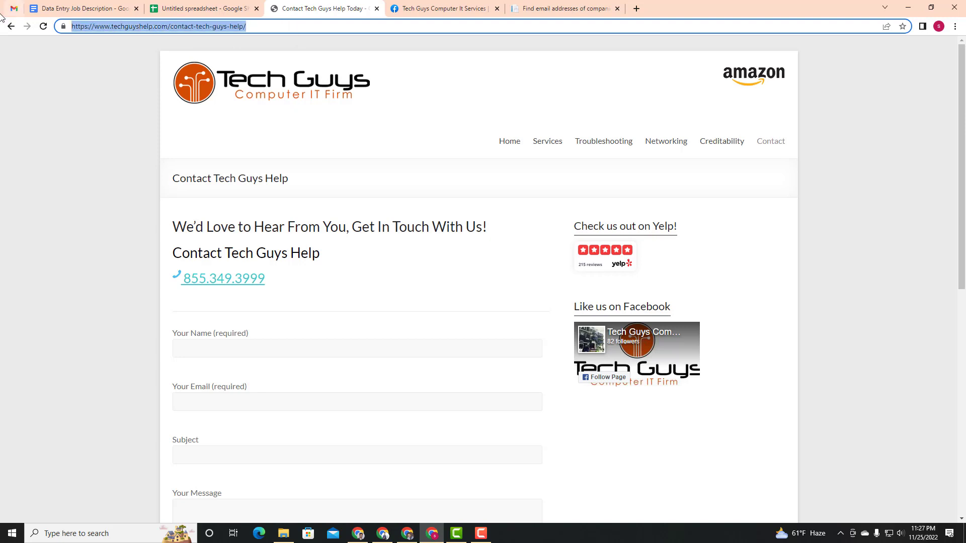
click(253, 26)
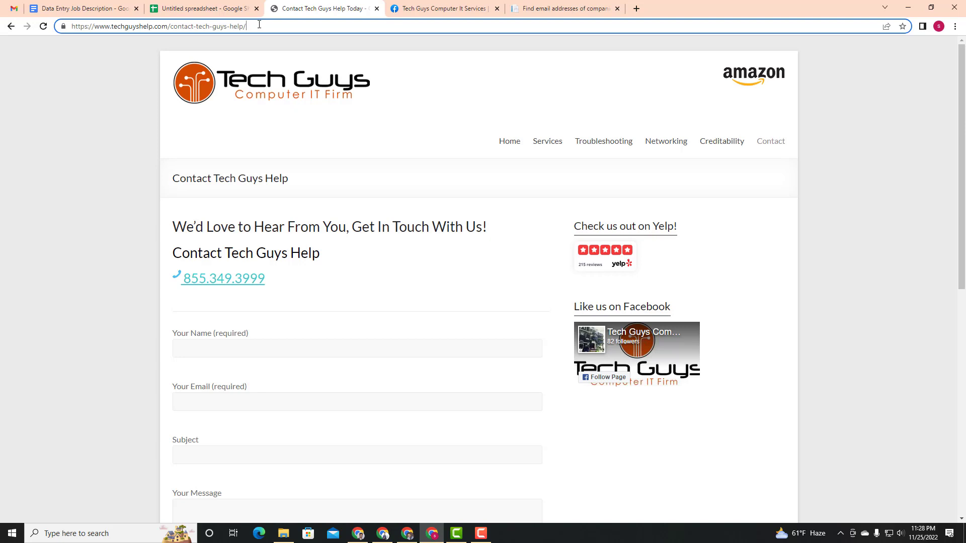
double_click(171, 26)
click(171, 26)
double_click(114, 27)
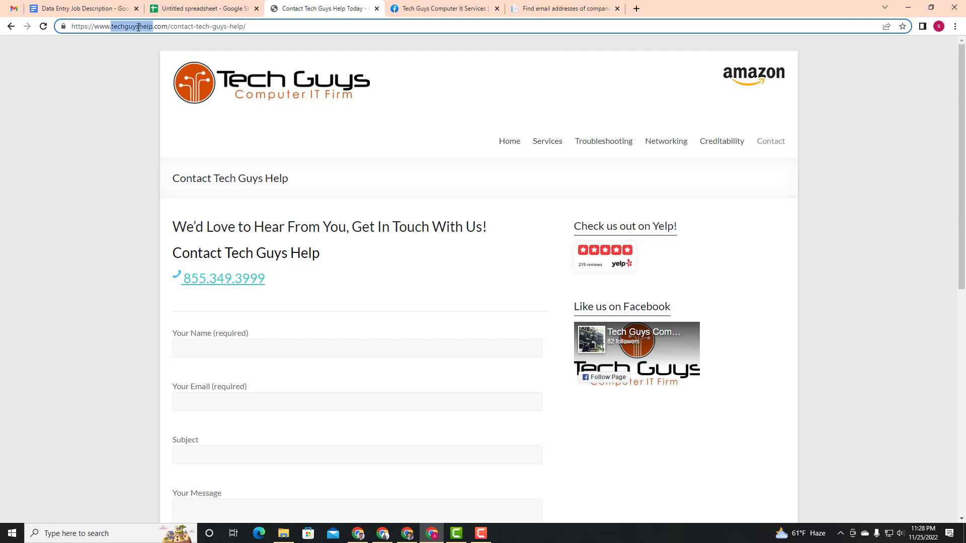
drag(139, 27, 166, 27)
key(ctrl+c)
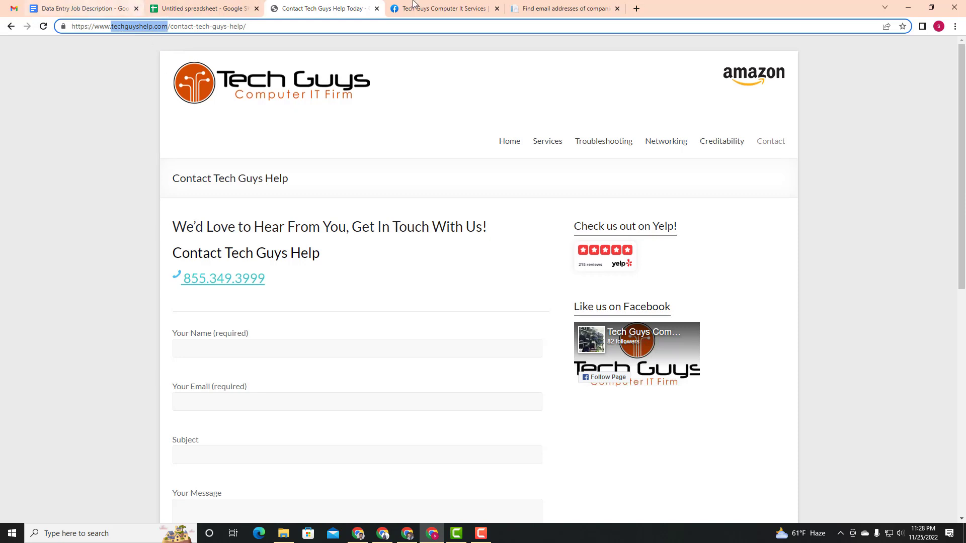
click(565, 8)
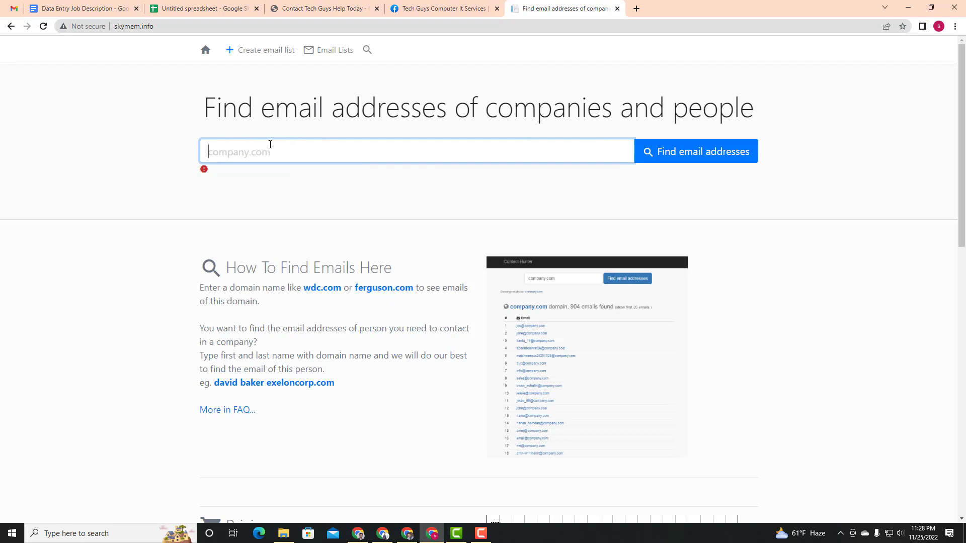
Paste techguyshelp.com into Skymem's search box and find its email addresses.
right_click(219, 153)
click(253, 230)
click(721, 156)
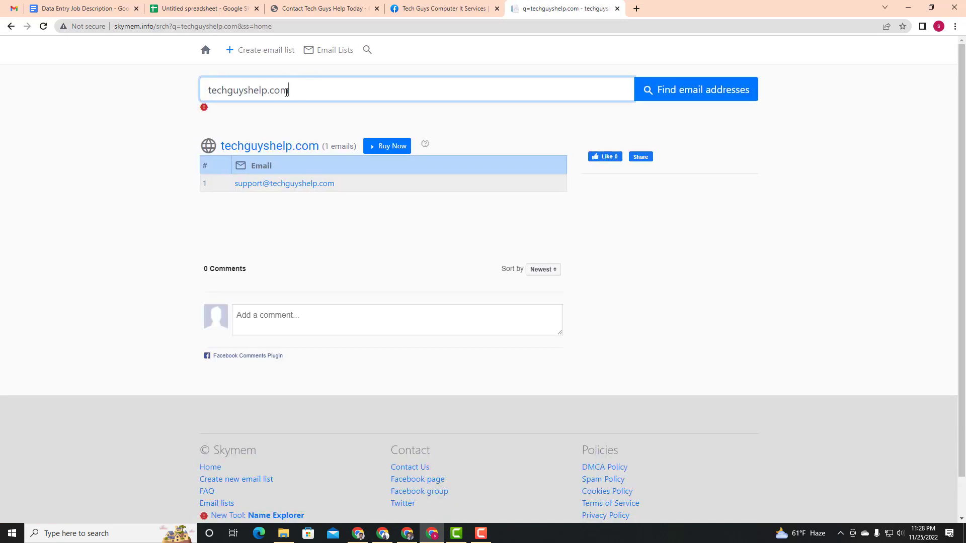
Check the one-email result and select the listed support email address.
drag(286, 92, 177, 99)
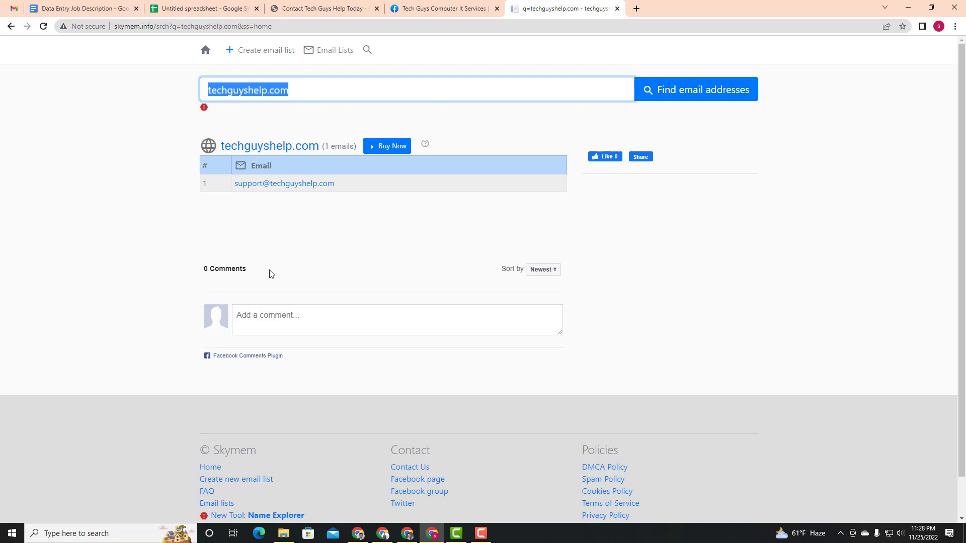
click(129, 224)
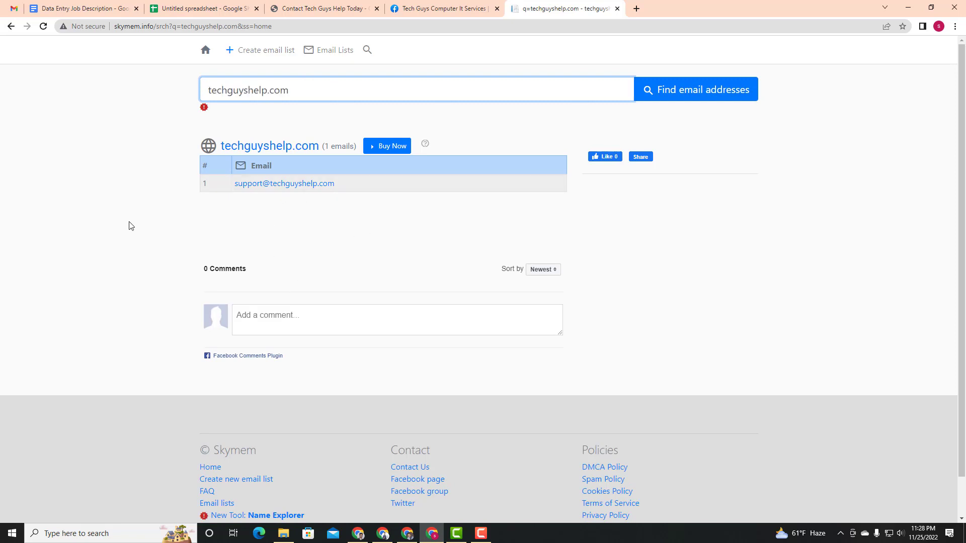
double_click(331, 145)
click(340, 185)
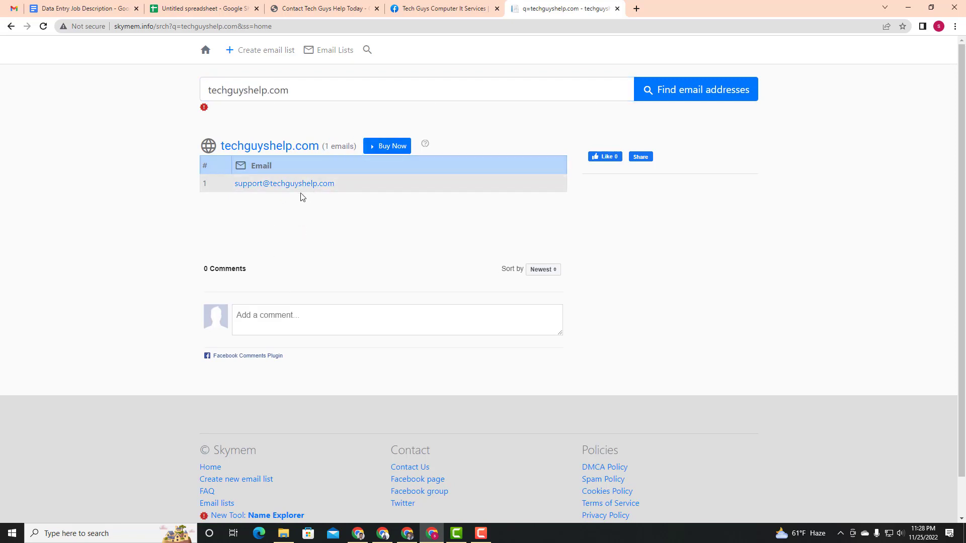
drag(517, 184, 234, 189)
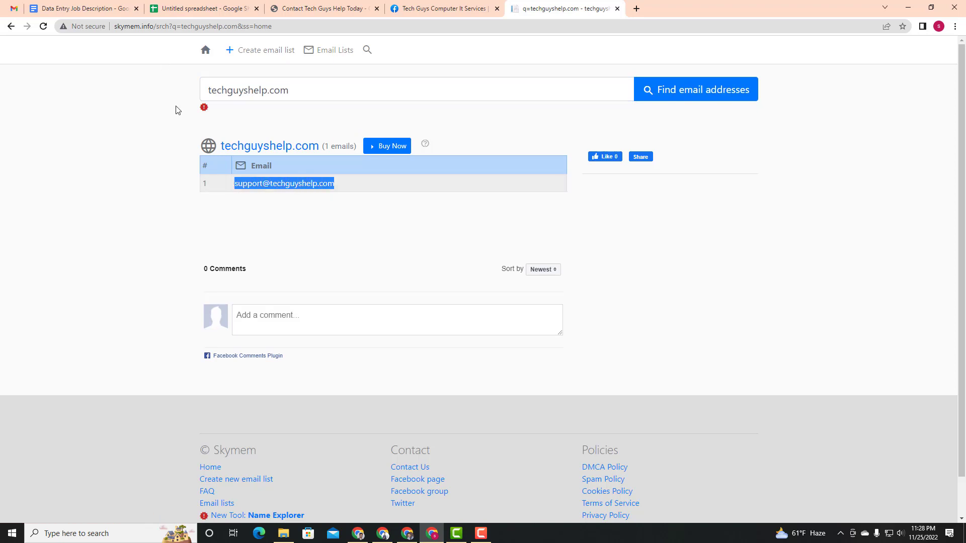